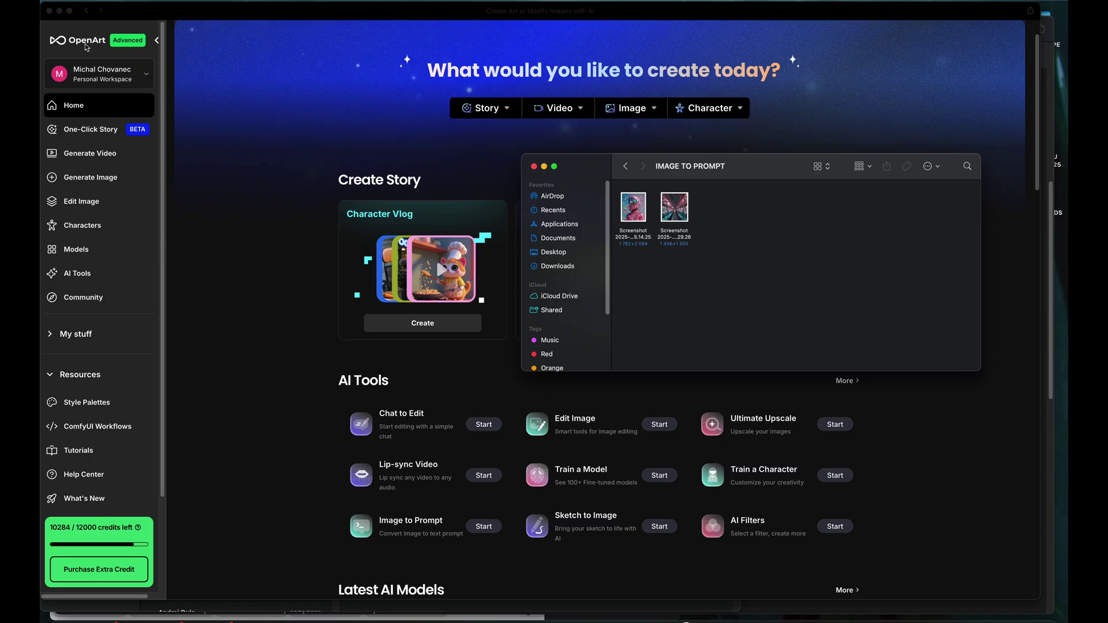
# Step: Preview the two reference screenshots in the IMAGE TO PROMPT folder
pyautogui.doubleClick(634, 215)
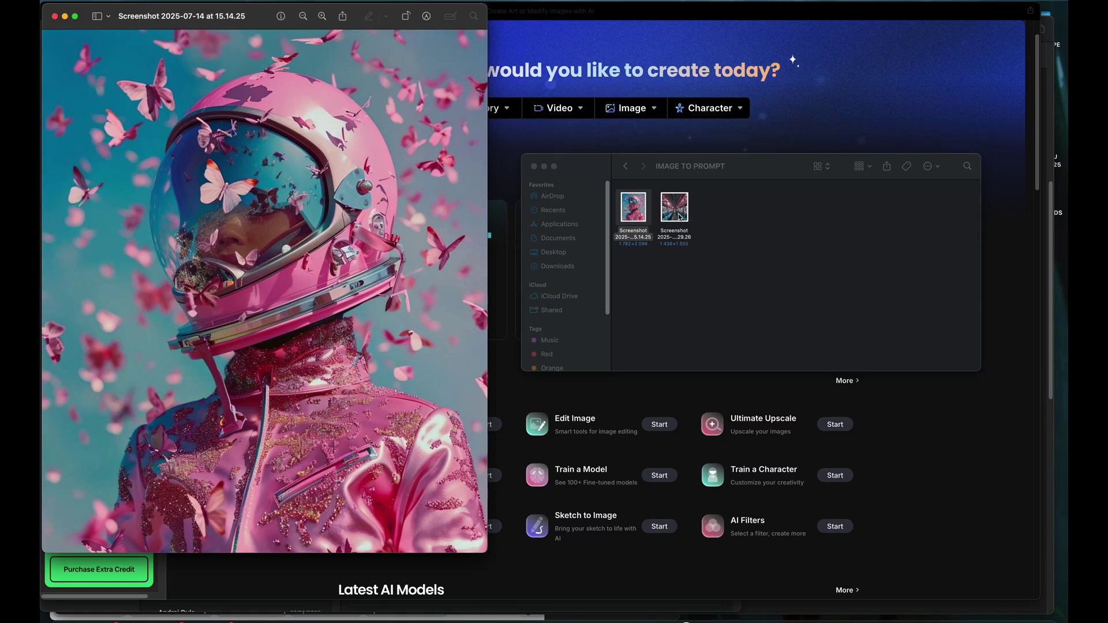
pyautogui.doubleClick(679, 217)
pyautogui.moveTo(166, 26); pyautogui.dragTo(715, 116)
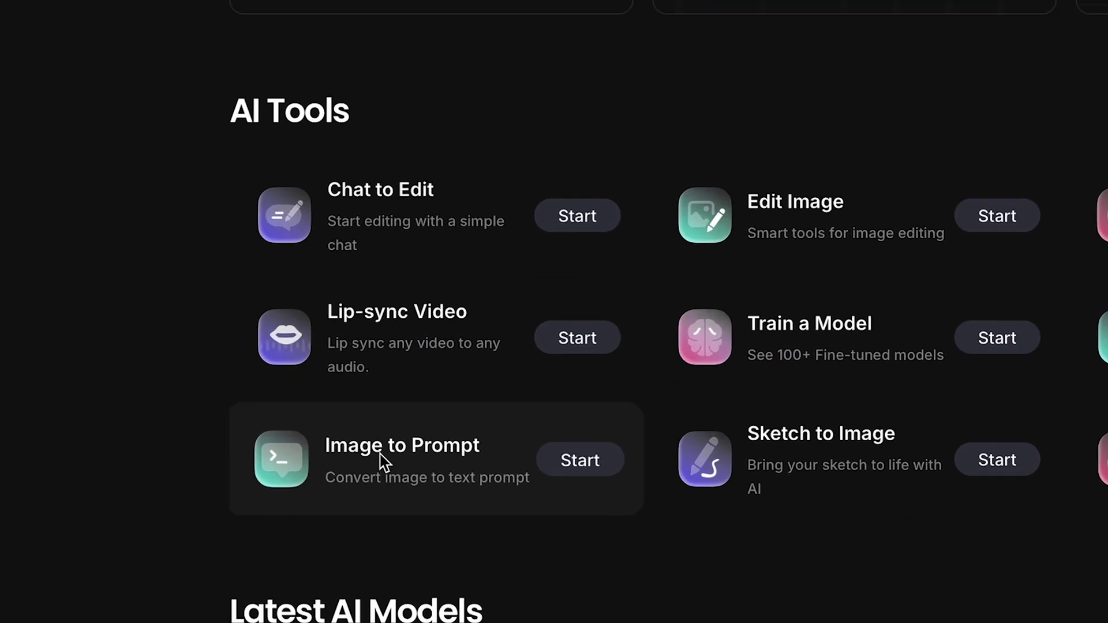
# Step: Start the Image to Prompt tool with GPT-4o-mini as its model
pyautogui.click(432, 471)
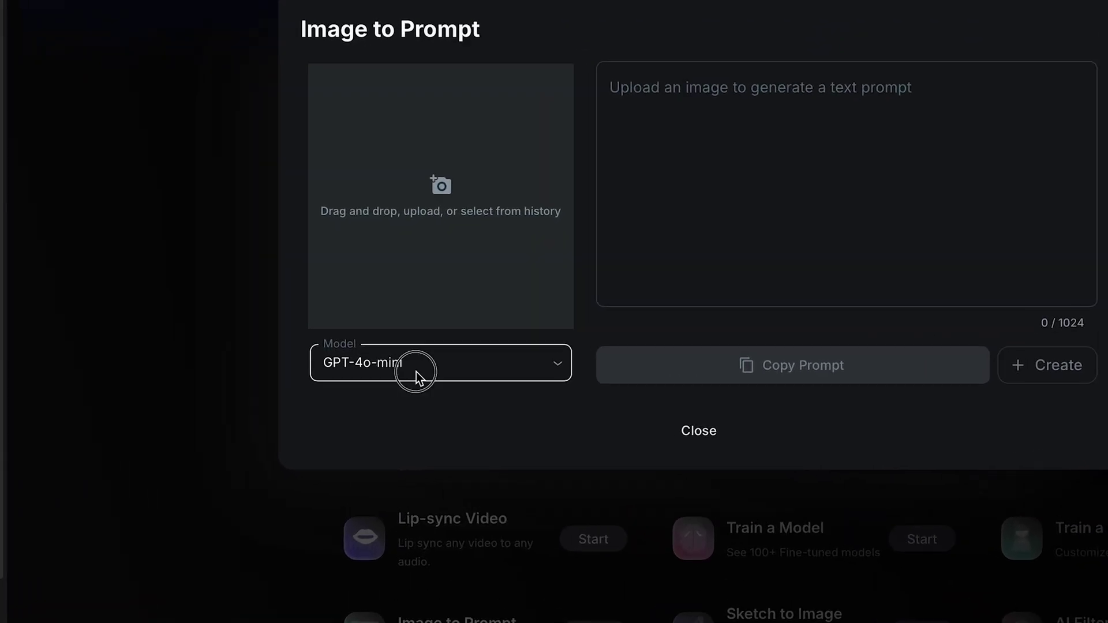
pyautogui.click(384, 387)
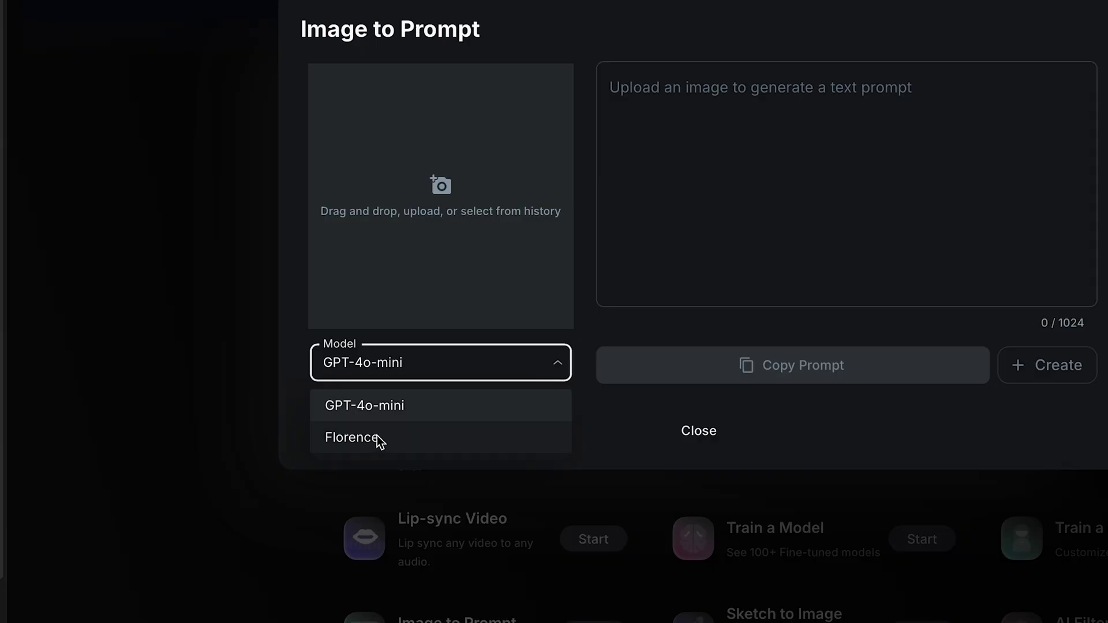
pyautogui.click(385, 410)
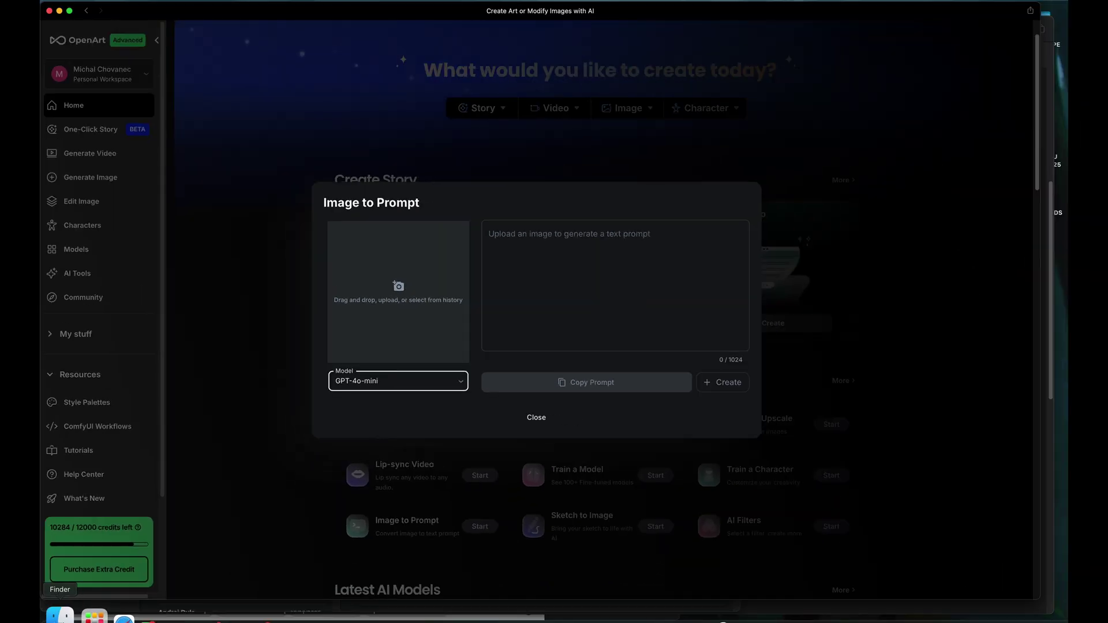
# Step: Load the pink astronaut screenshot from the IMAGE TO PROMPT folder into Image to Prompt to generate its text prompt
pyautogui.click(59, 616)
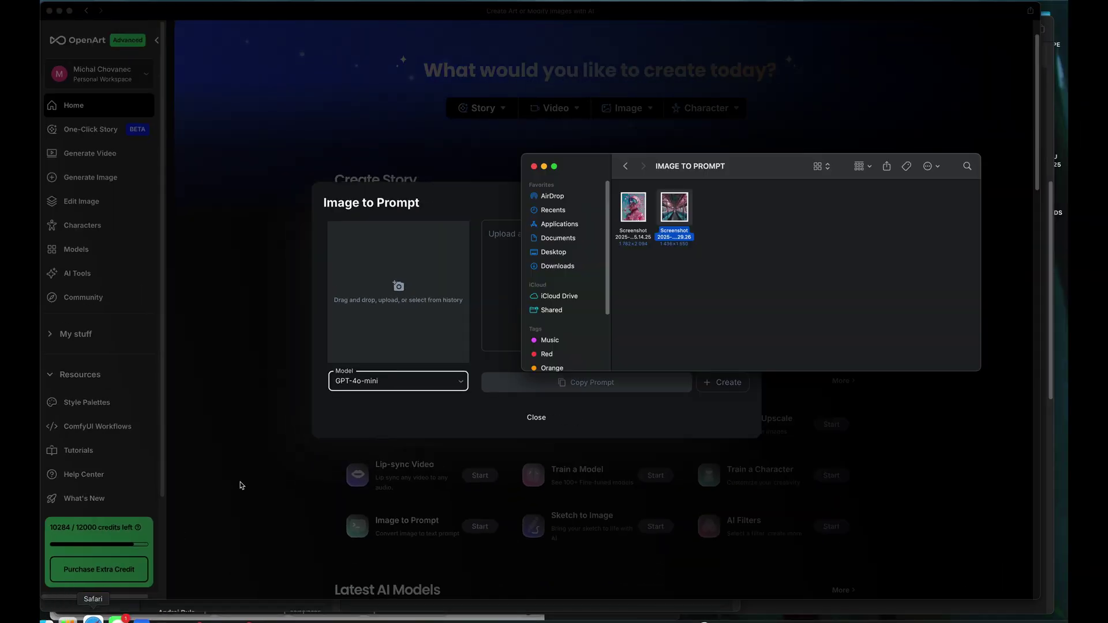
pyautogui.click(634, 213)
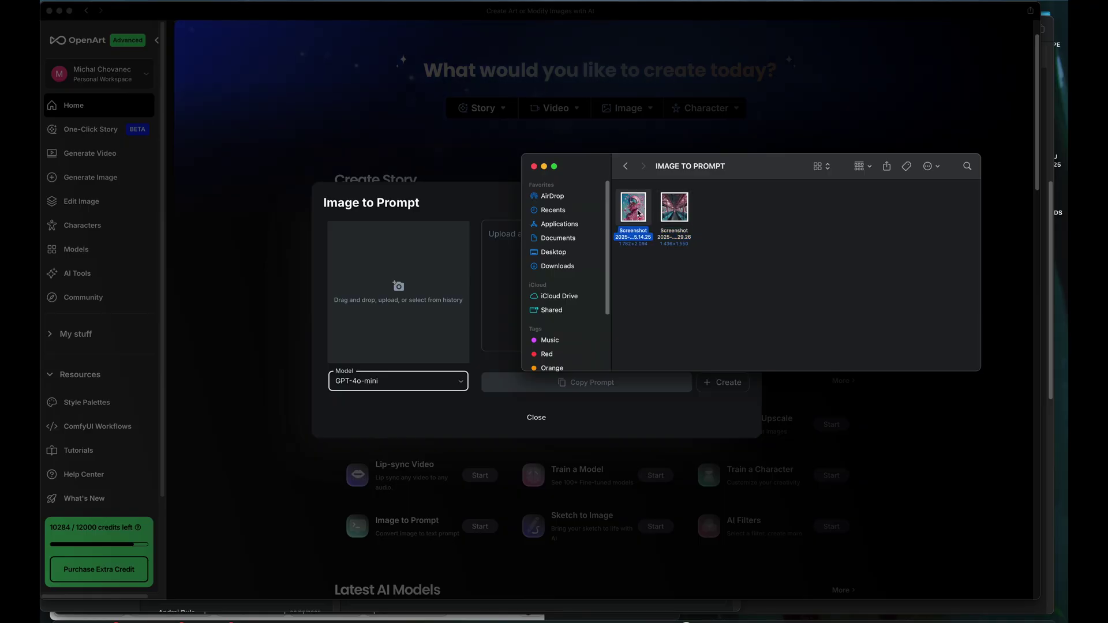
pyautogui.moveTo(638, 214); pyautogui.dragTo(404, 277)
pyautogui.click(507, 202)
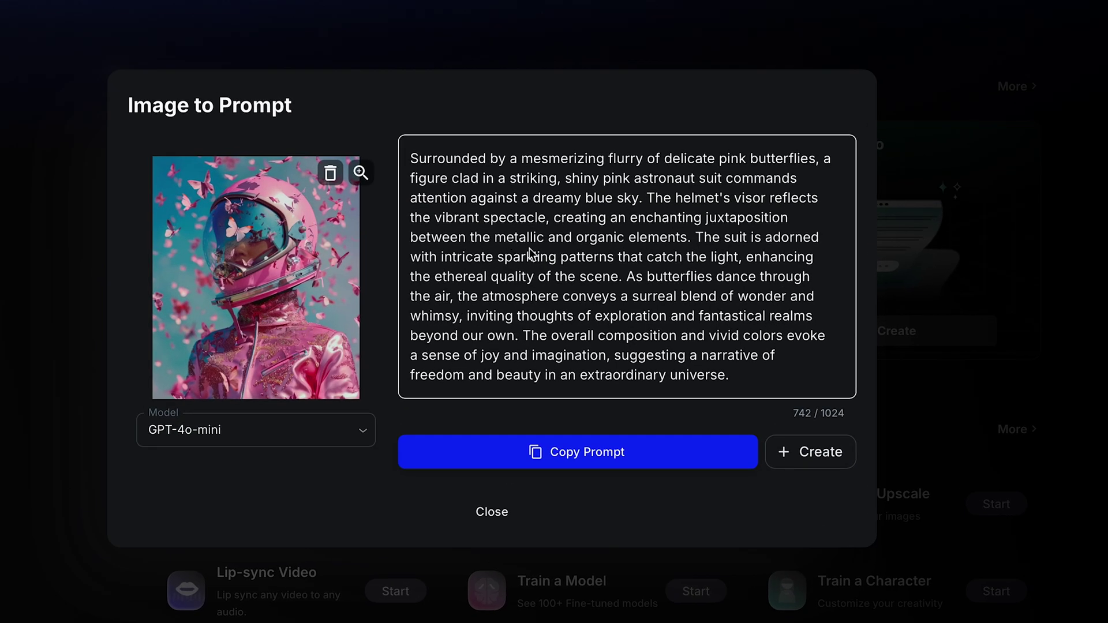
# Step: Copy the complete prompt generated for the astronaut image
pyautogui.click(477, 157)
pyautogui.hotkey('ctrl', 'a')
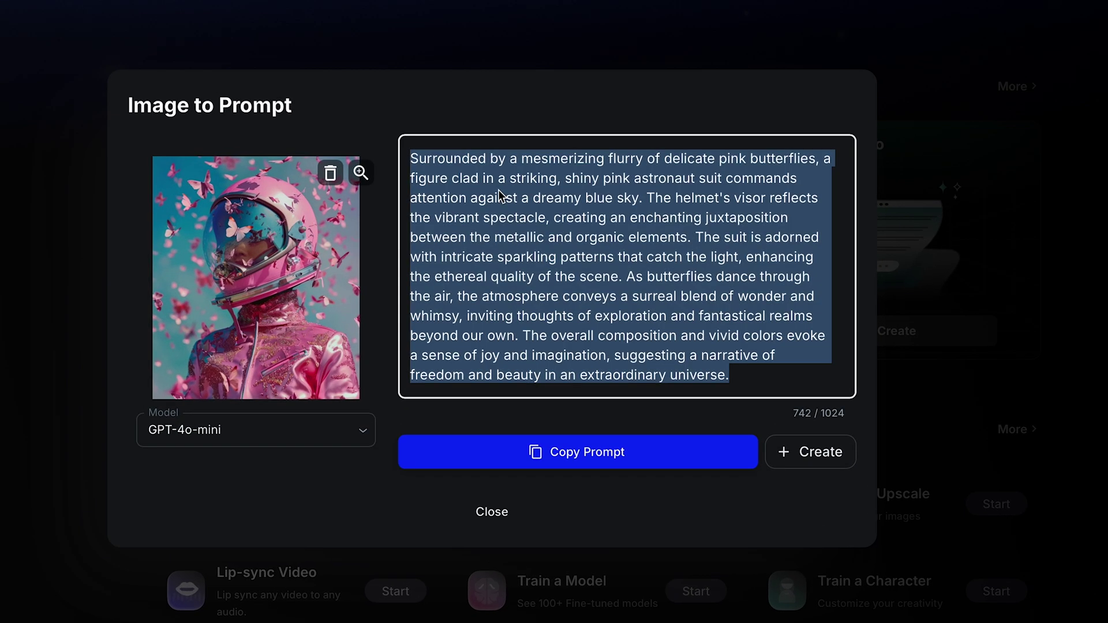
pyautogui.click(596, 452)
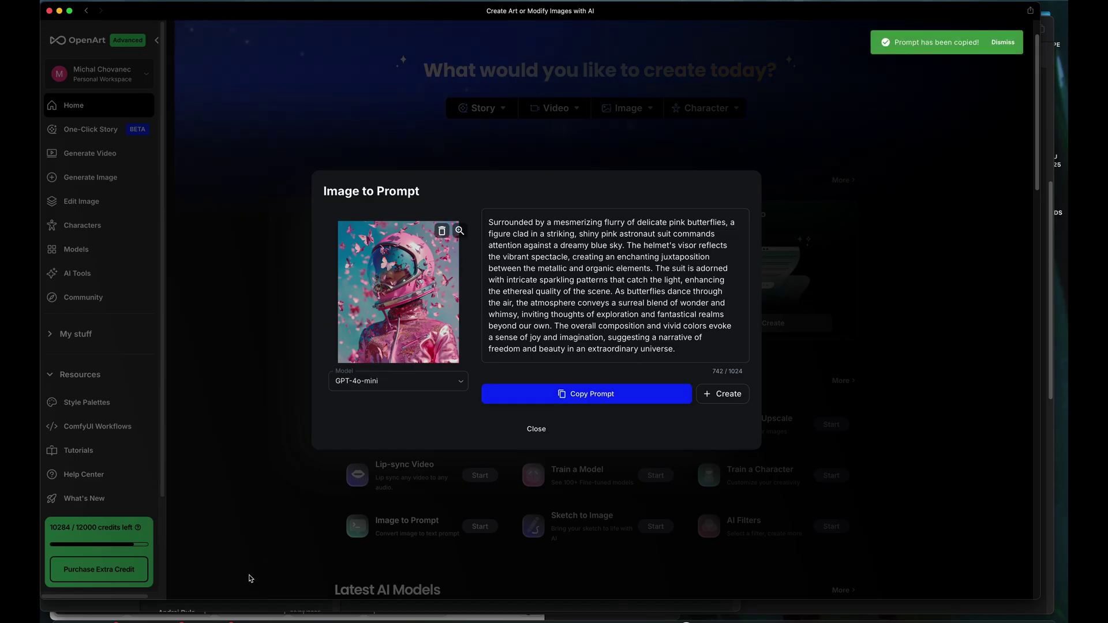
# Step: Switch to Notes and paste the astronaut prompt into the new note under the heading "MAIN CHARACTER:"
pyautogui.click(243, 615)
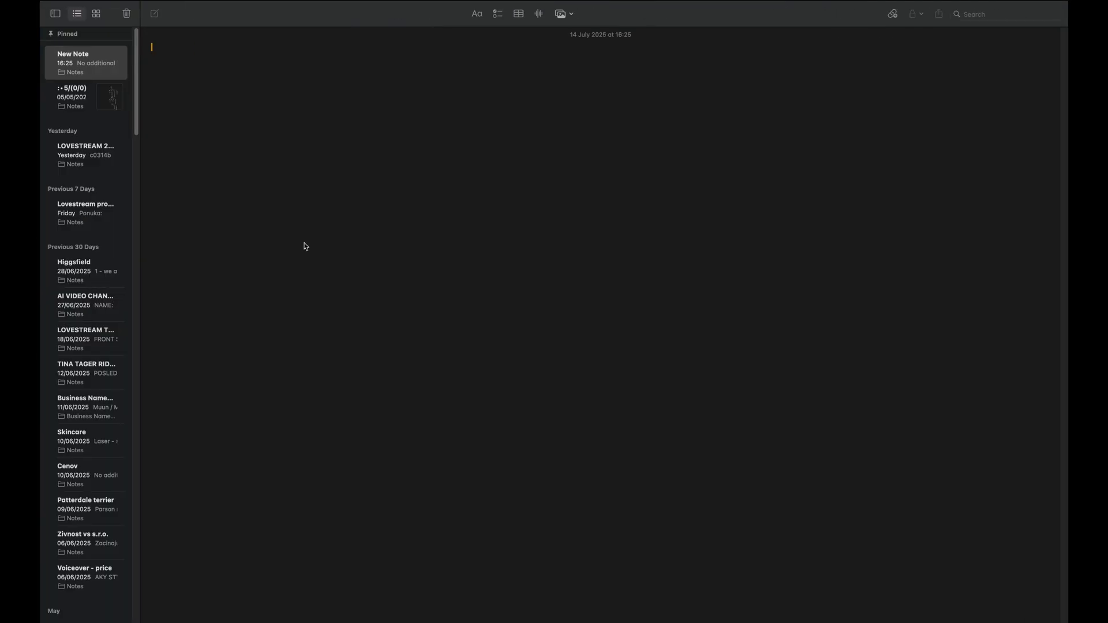
pyautogui.write('MAIN')
pyautogui.write(' CHARACTER:')
pyautogui.press('Return')
pyautogui.press('super+v')
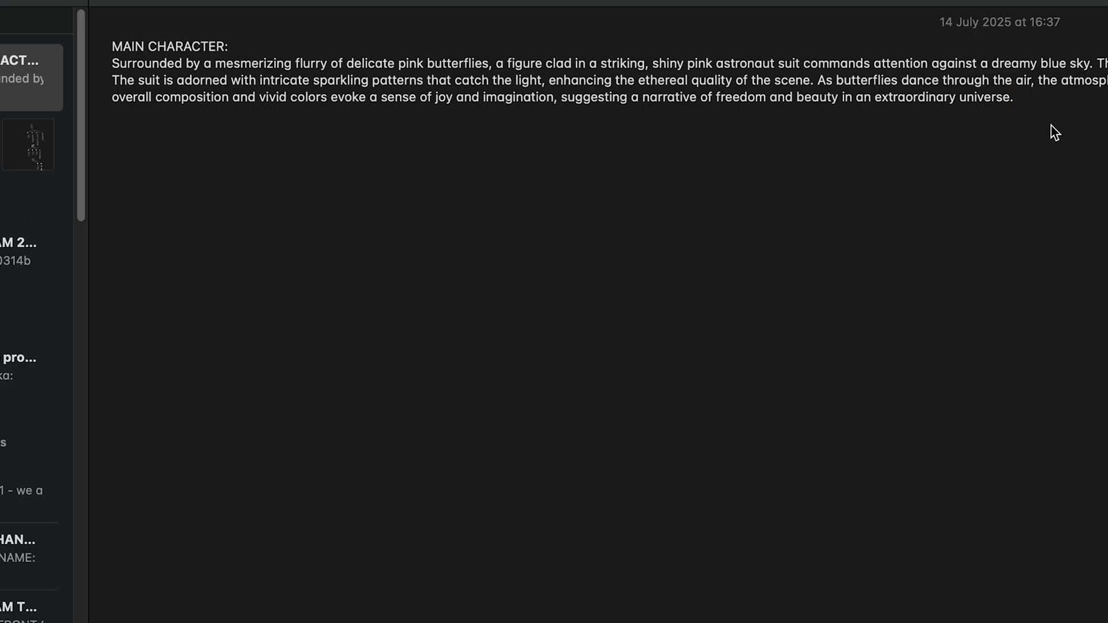
pyautogui.press('Return')
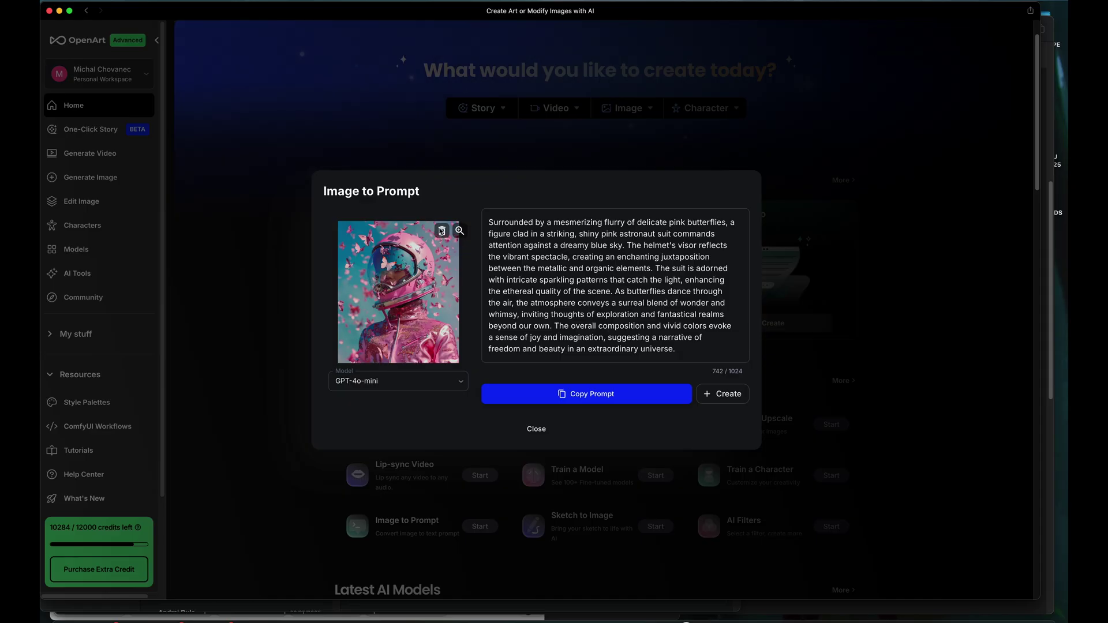
# Step: Replace the astronaut image in OpenArt's Image to Prompt with the subway interior screenshot to generate its prompt
pyautogui.click(442, 232)
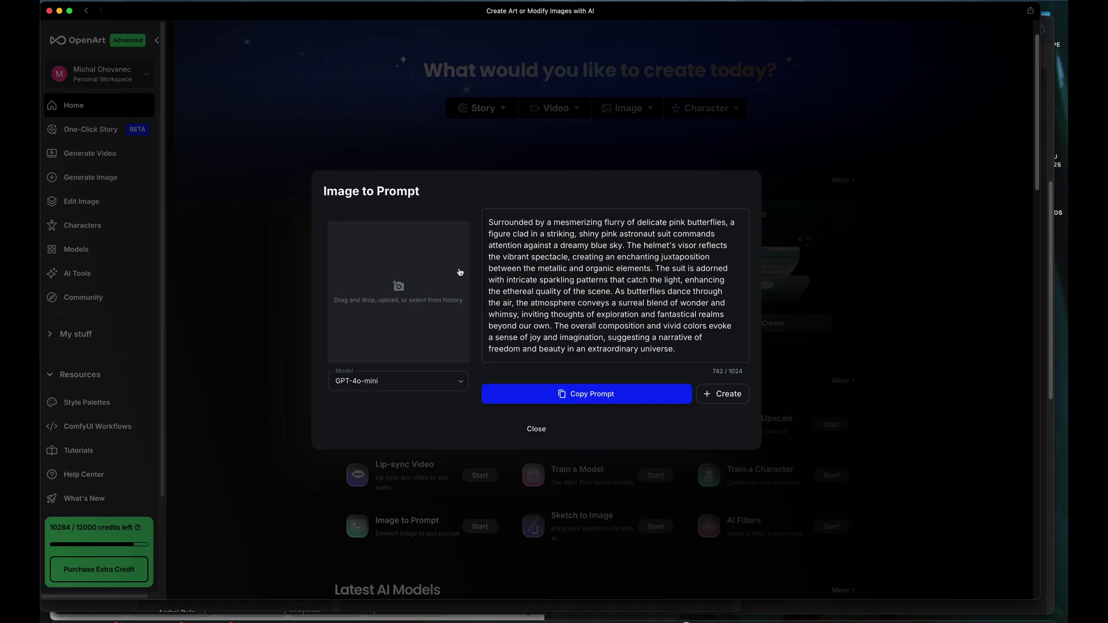
pyautogui.press('super+Tab')
pyautogui.press('super+Tab')
pyautogui.moveTo(669, 225); pyautogui.dragTo(413, 286)
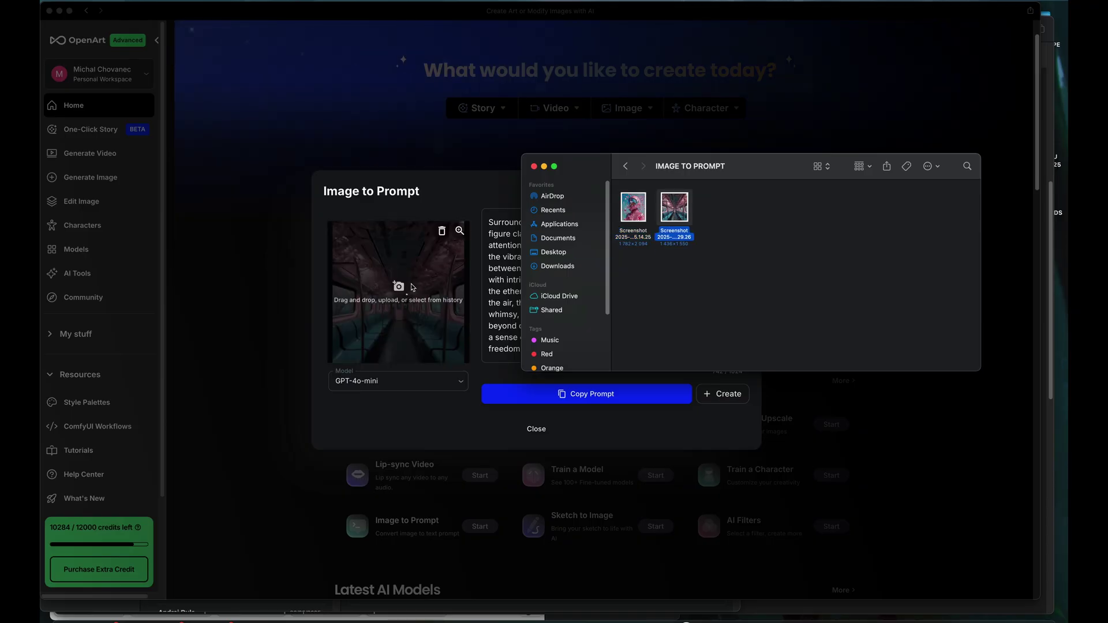
pyautogui.click(452, 420)
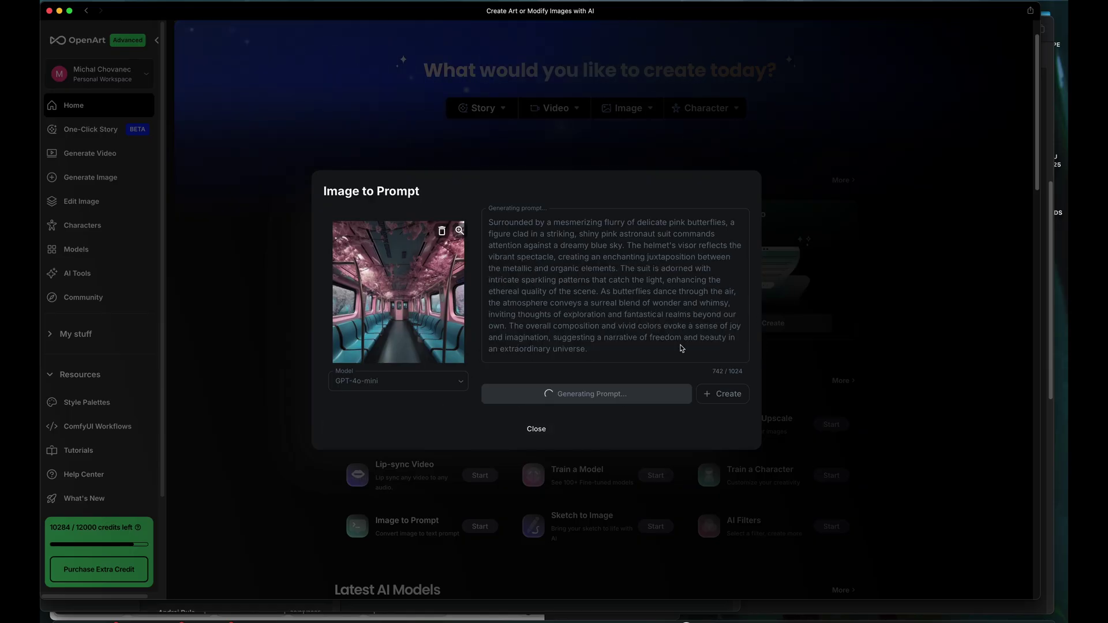
# Step: Copy the subway interior prompt and paste it into the note in Notes under the heading "ENVIRONMENT:"
pyautogui.click(606, 392)
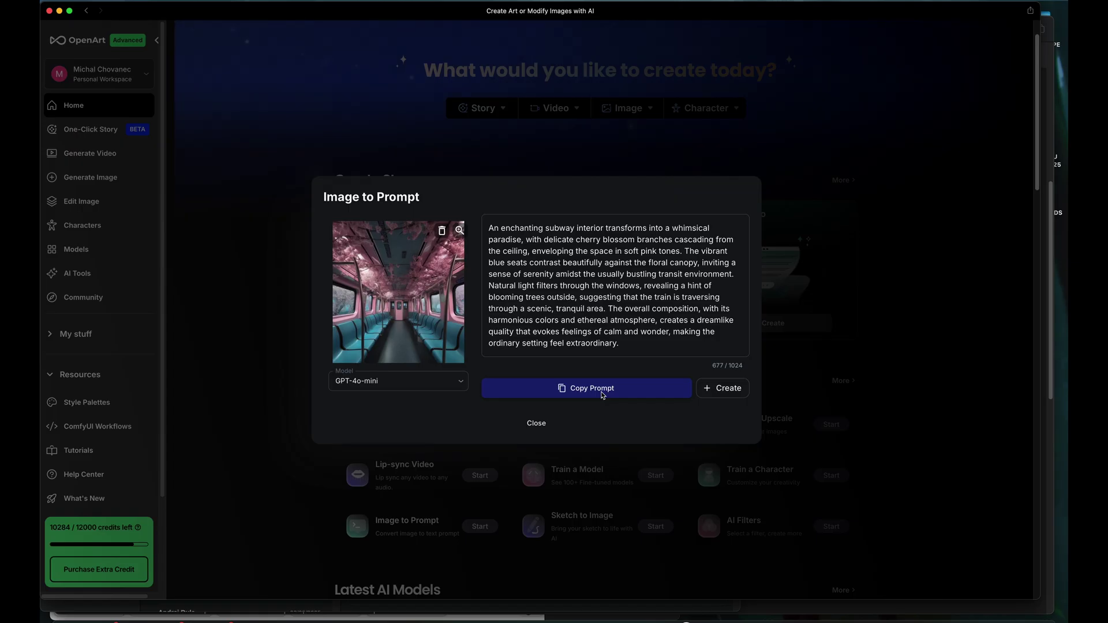
pyautogui.click(603, 395)
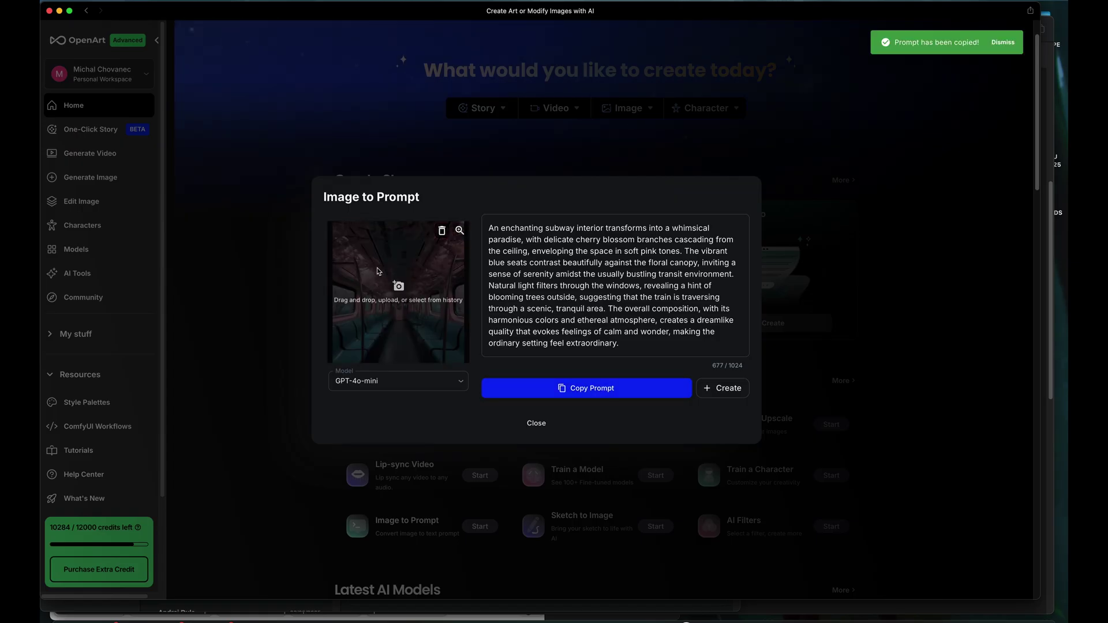
pyautogui.press('super+Tab')
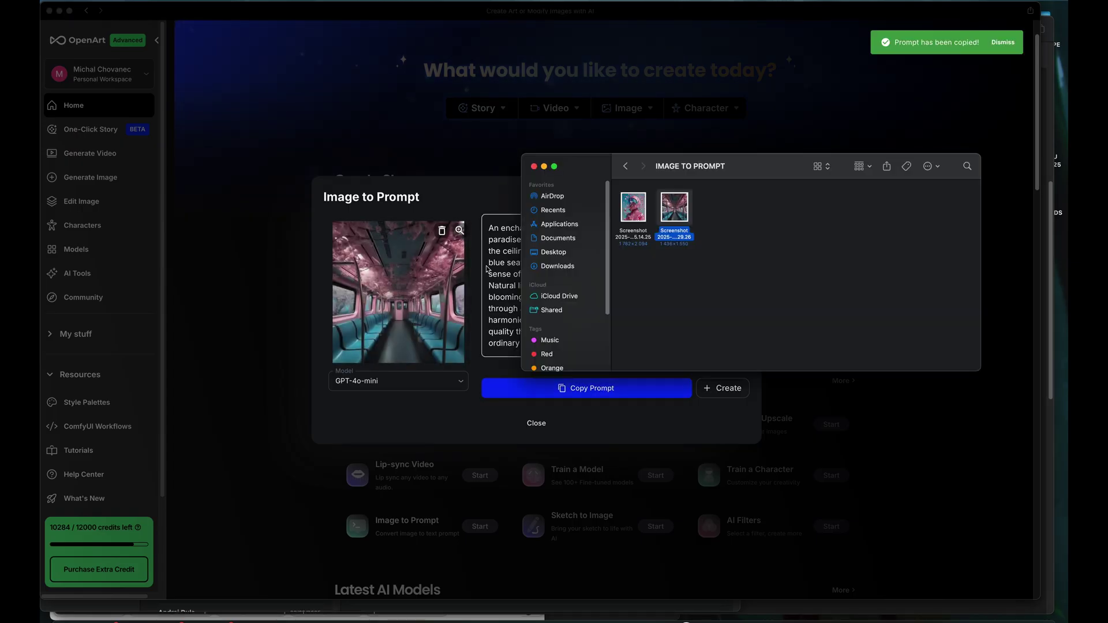
pyautogui.press('super+Tab')
pyautogui.press('Tab')
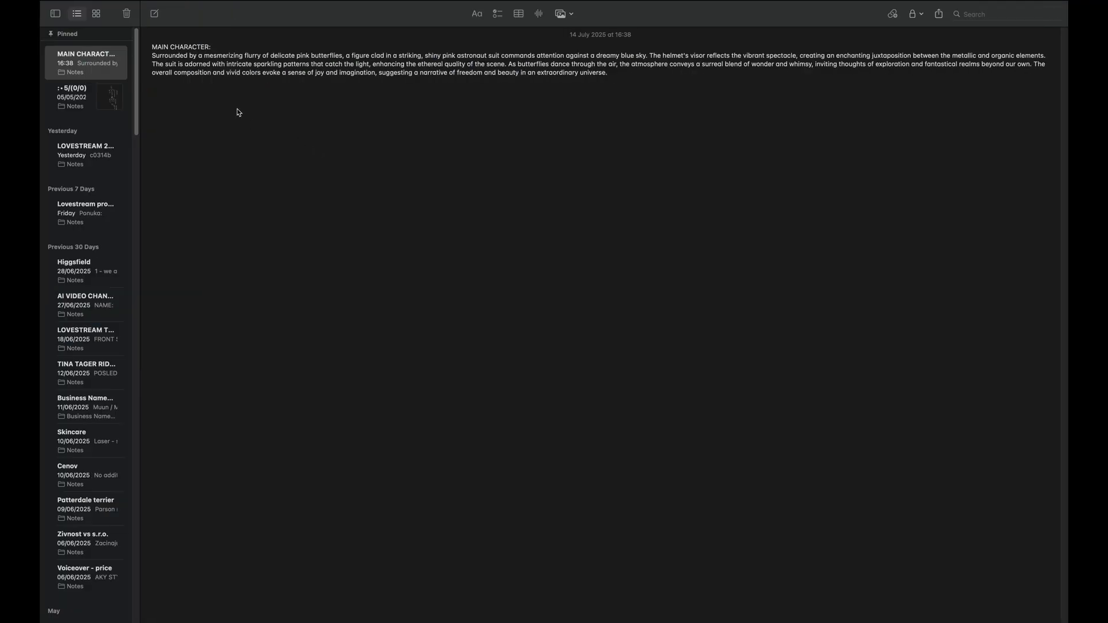
pyautogui.write('EN')
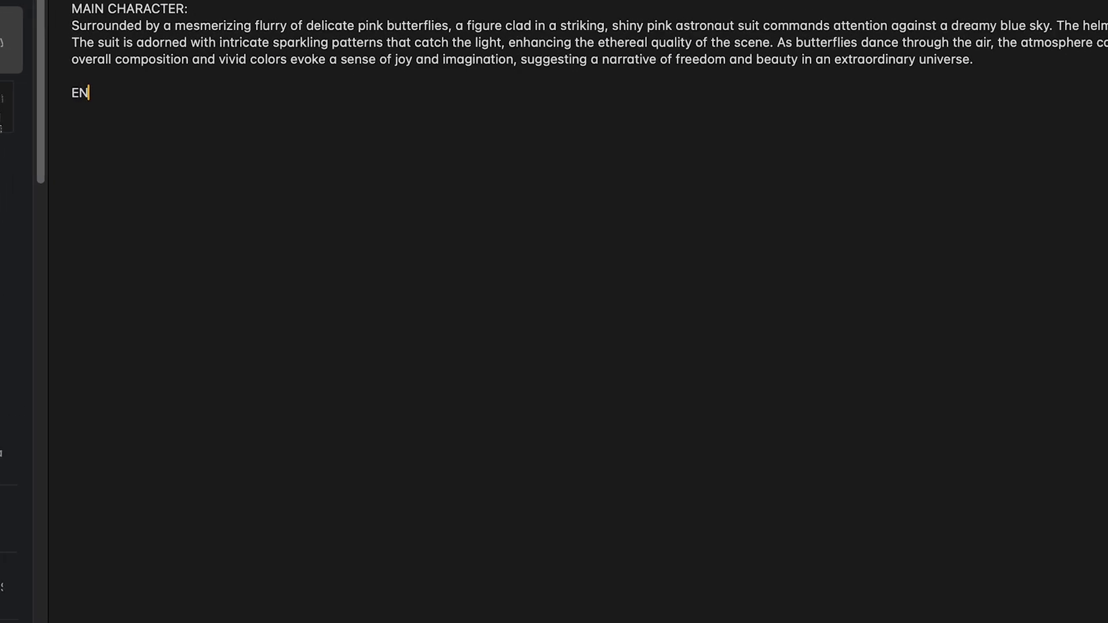
pyautogui.write('VIRONMENT:')
pyautogui.press('Return')
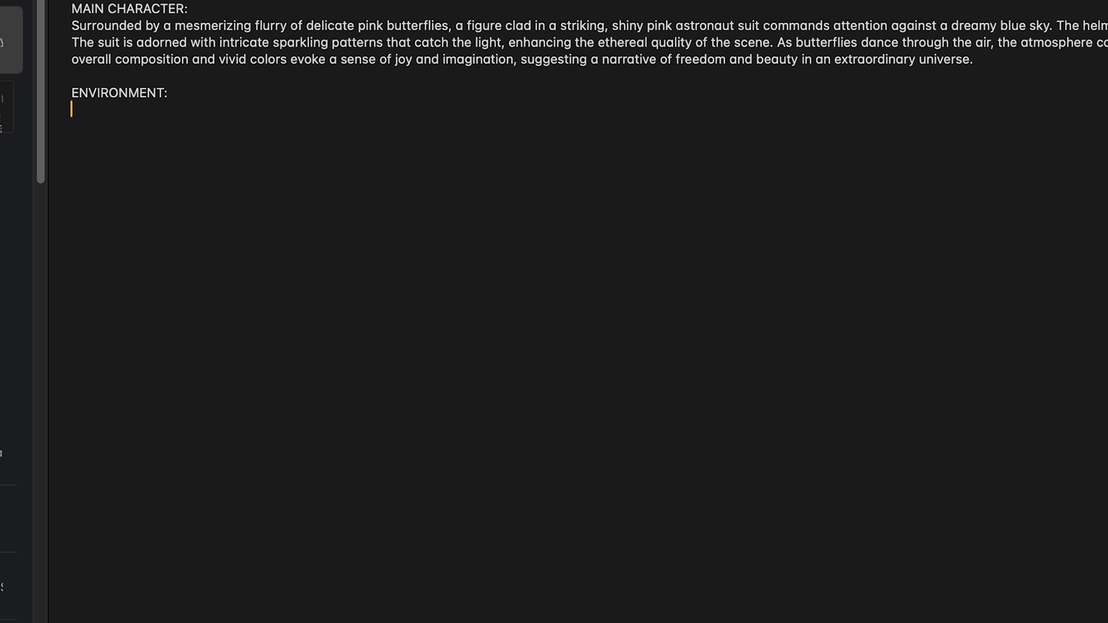
pyautogui.press('super+v')
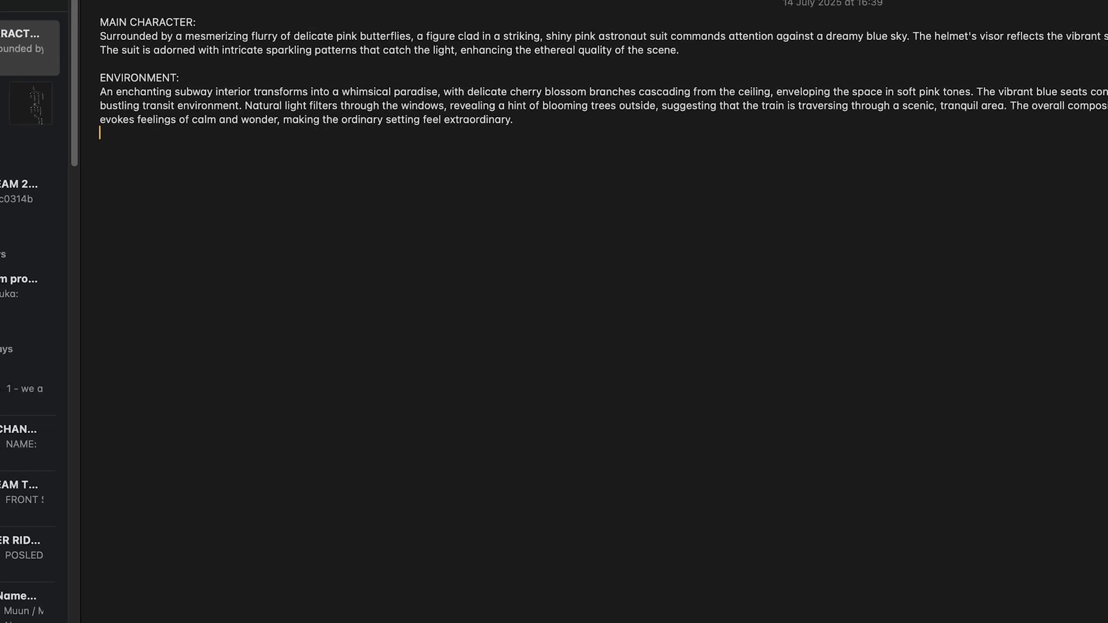
# Step: Add a "CAMERA MOVEMENT AND COMPOSITION:" section reading "Camera moves closer towards the astronauts face, as she looks straight into the camera. From wide shot to close up."
pyautogui.write('AMRE')
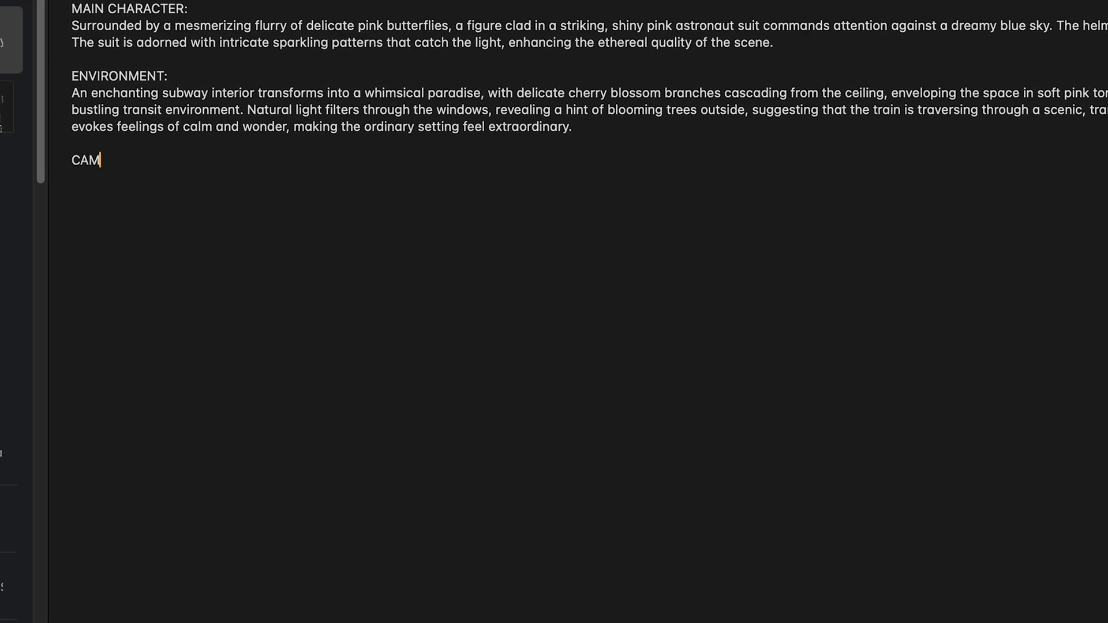
pyautogui.press('BackSpace')
pyautogui.press('BackSpace')
pyautogui.write('ERA MOVEMENT A')
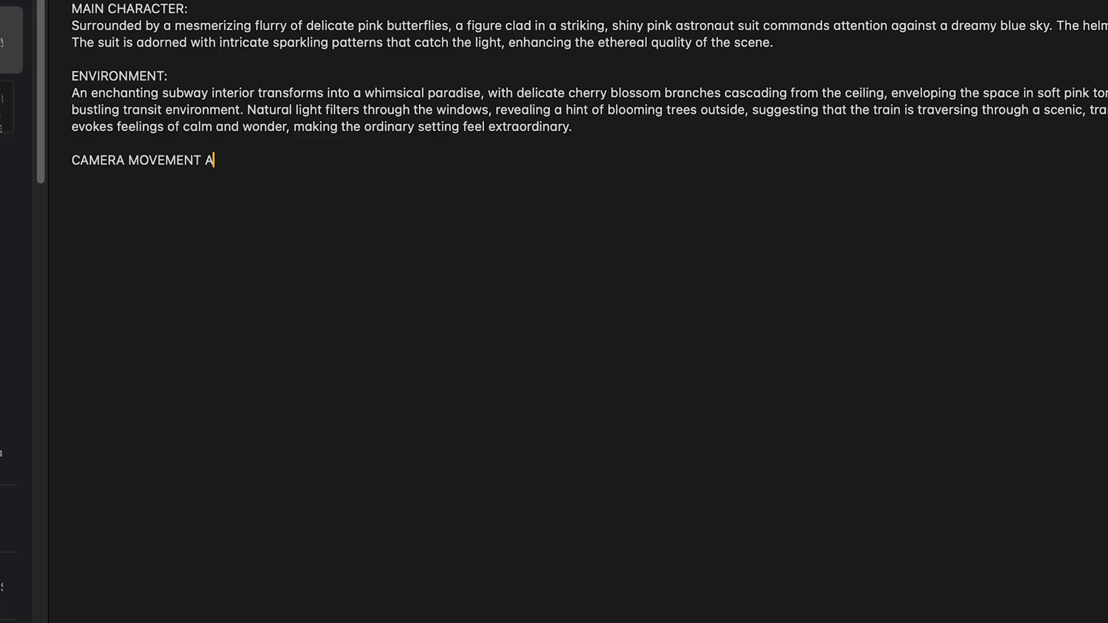
pyautogui.write('ND COMPOSI')
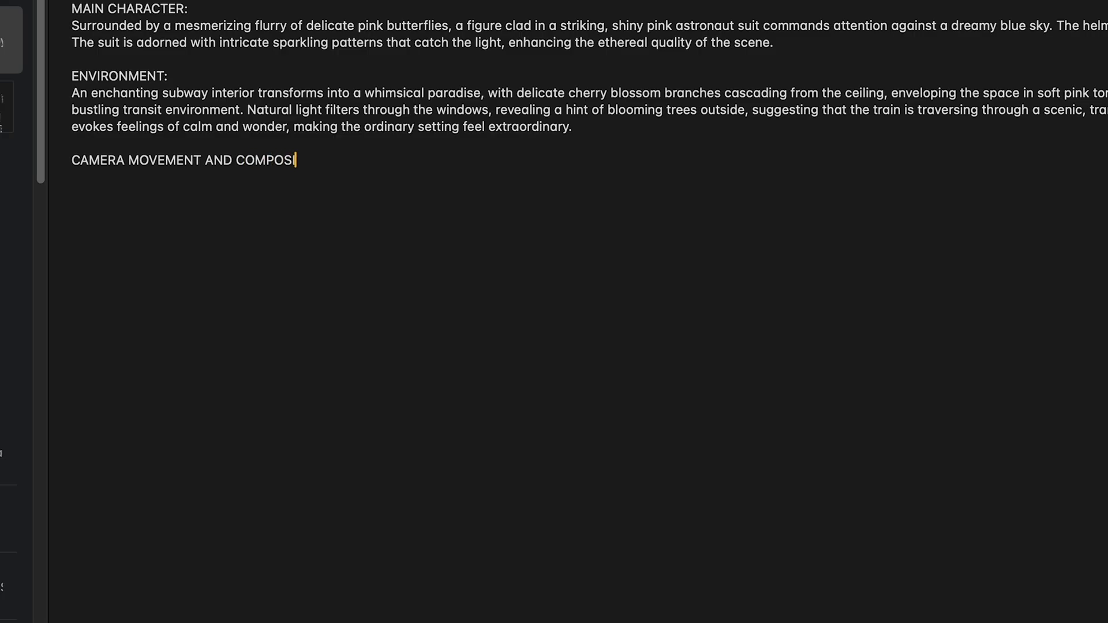
pyautogui.write('TION:')
pyautogui.press('Return')
pyautogui.write('Camera moves closer towards the astronauts face, as she looks straight into the camera. From wide shot to close up.')
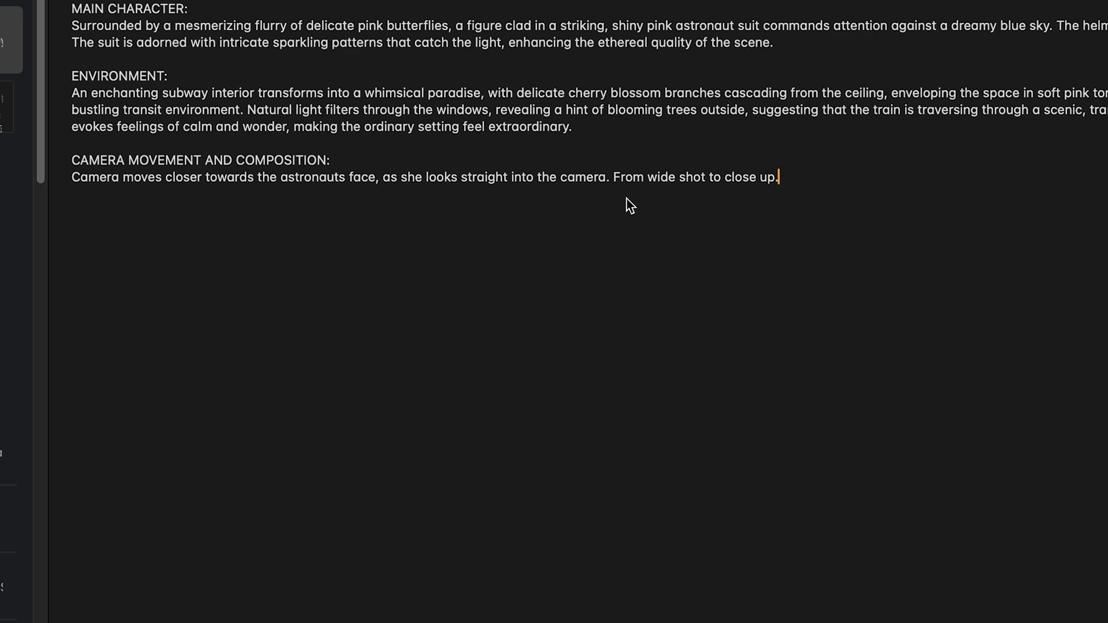
# Step: Copy the note's entire text from MAIN CHARACTER to the camera section, then switch back to OpenArt and close Image to Prompt
pyautogui.click(817, 186)
pyautogui.keyDown('shift'); pyautogui.click(75, 5); pyautogui.keyUp('shift')
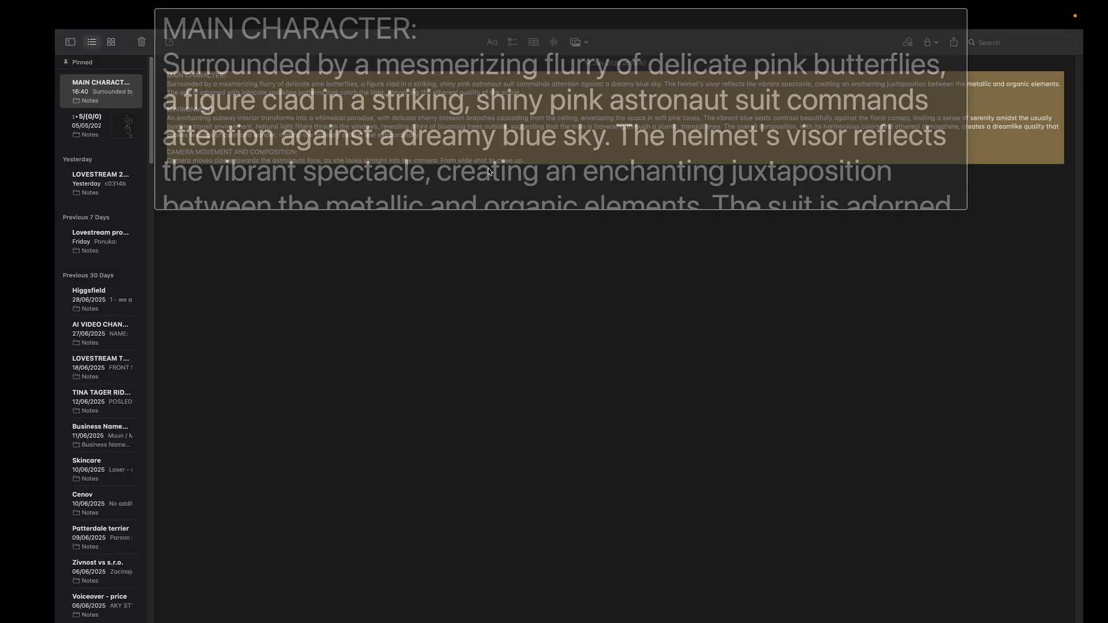
pyautogui.press('super+Tab')
pyautogui.press('super+Tab')
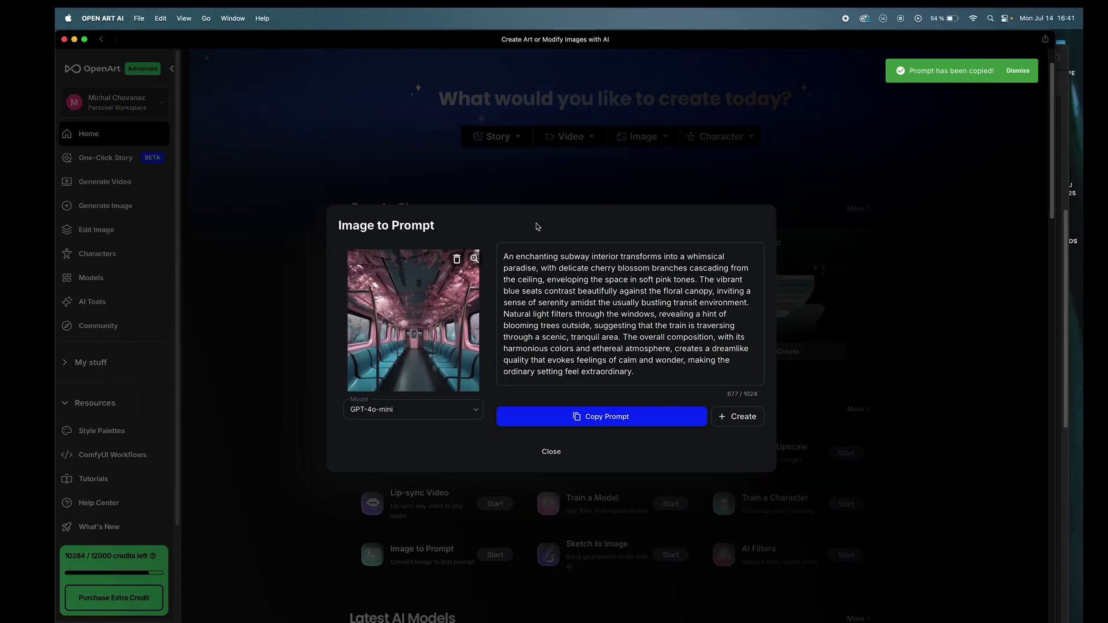
pyautogui.click(547, 457)
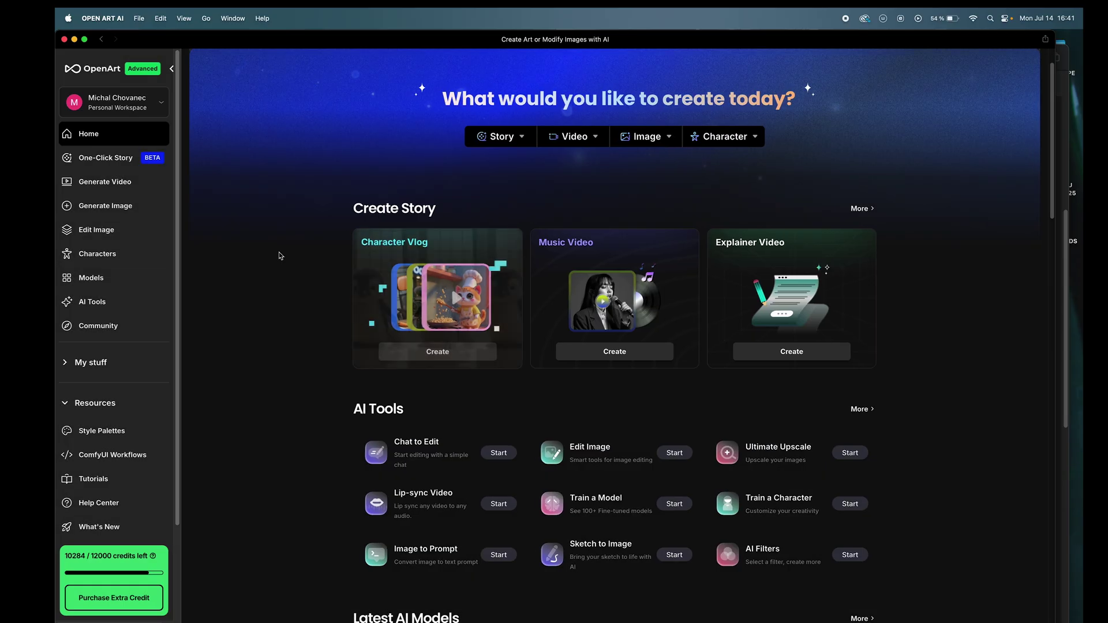
# Step: Open text-to-video generation and paste the full combined prompt from the note as the video description
pyautogui.click(98, 185)
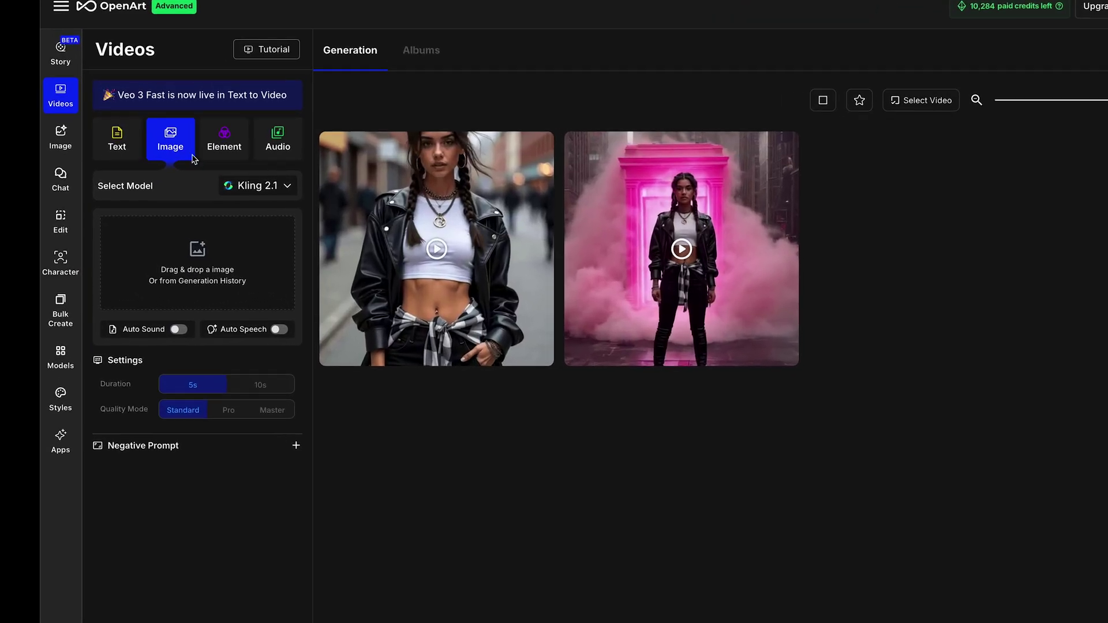
pyautogui.click(116, 146)
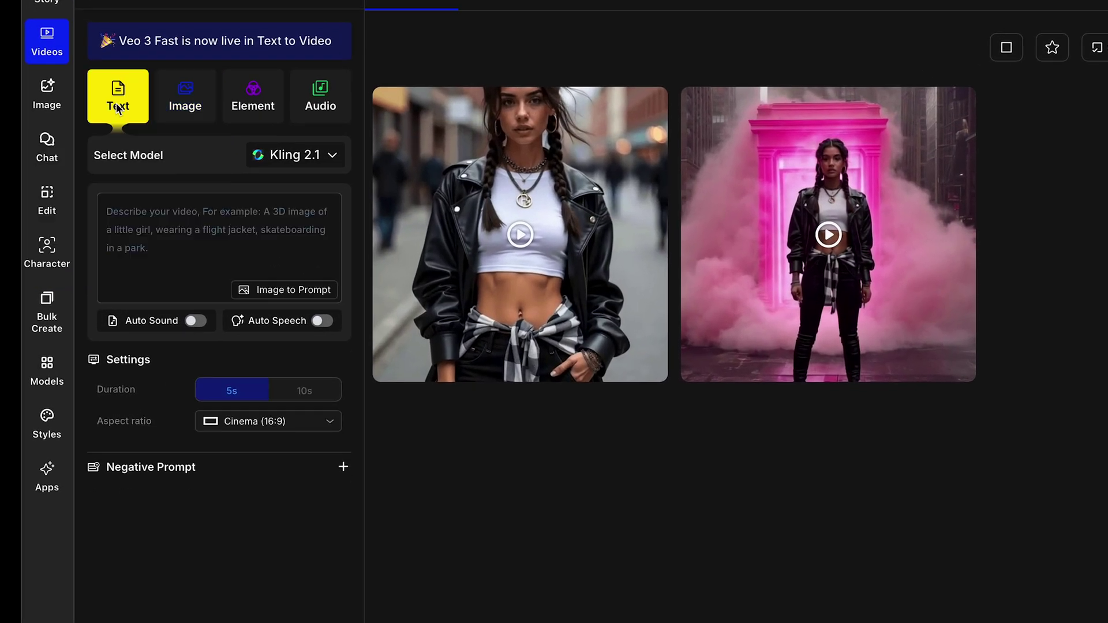
pyautogui.click(168, 237)
pyautogui.click(146, 216)
pyautogui.write('Camera moves closer towards the astronauts face, as she looks straight into the camera. From wide shot to close up.')
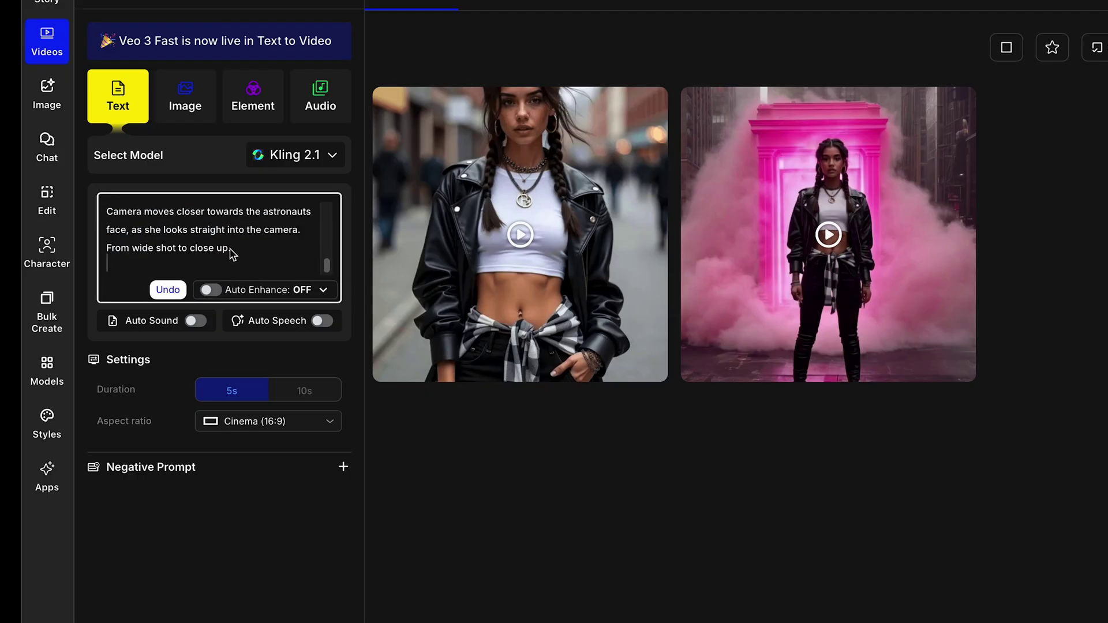
# Step: Switch the text-to-video model to Kling 1.6 and choose the Cinema (16:9) aspect ratio
pyautogui.click(327, 157)
pyautogui.click(324, 234)
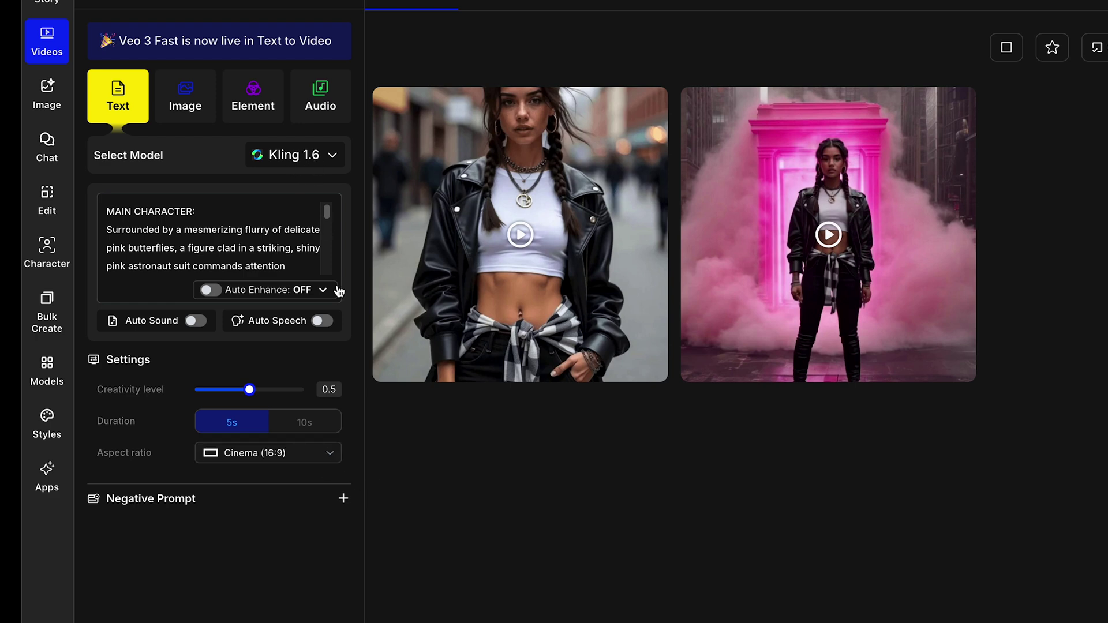
pyautogui.click(298, 459)
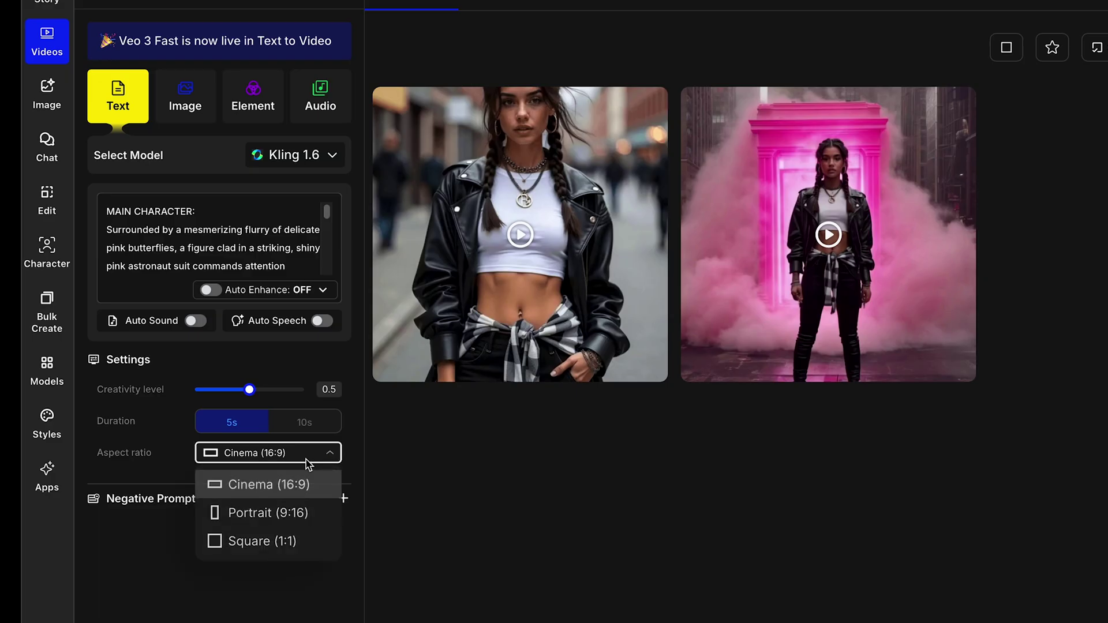
pyautogui.click(277, 492)
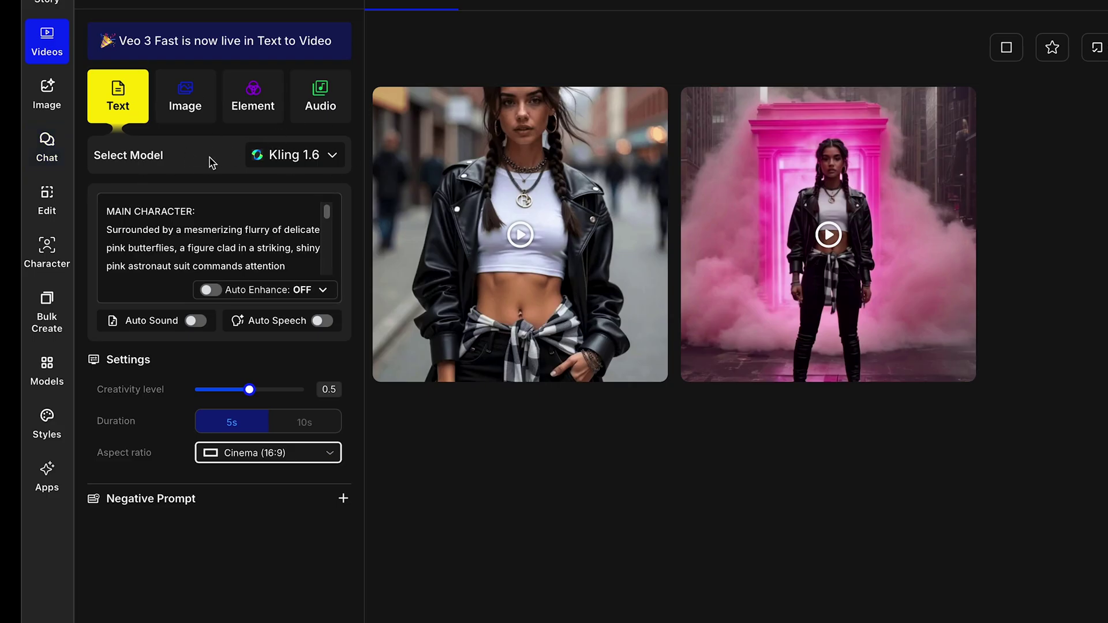
pyautogui.click(327, 158)
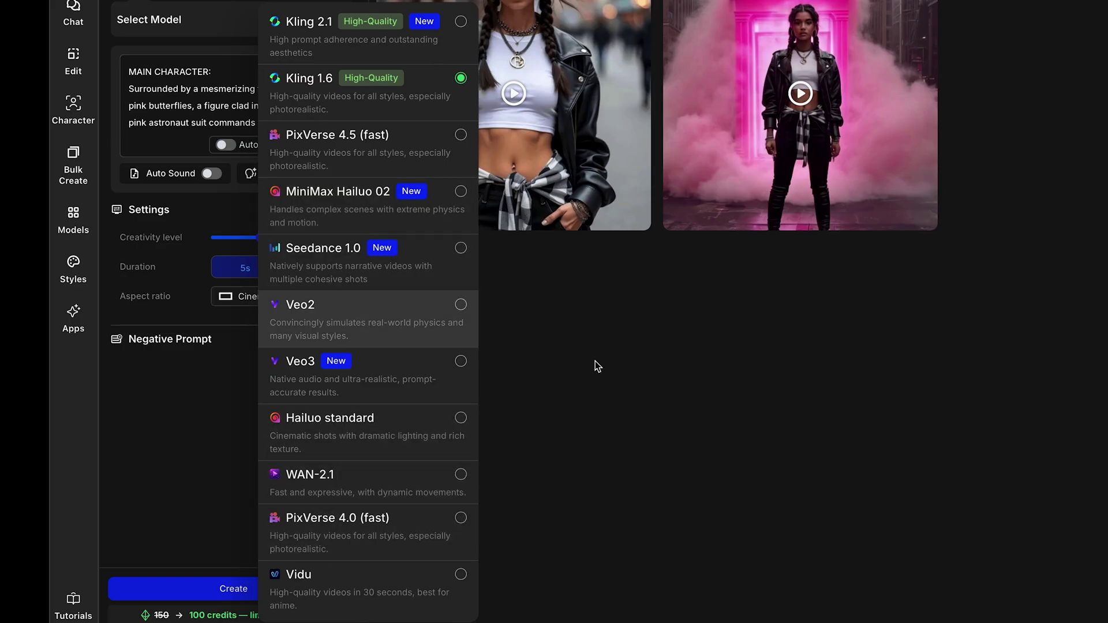
pyautogui.click(619, 412)
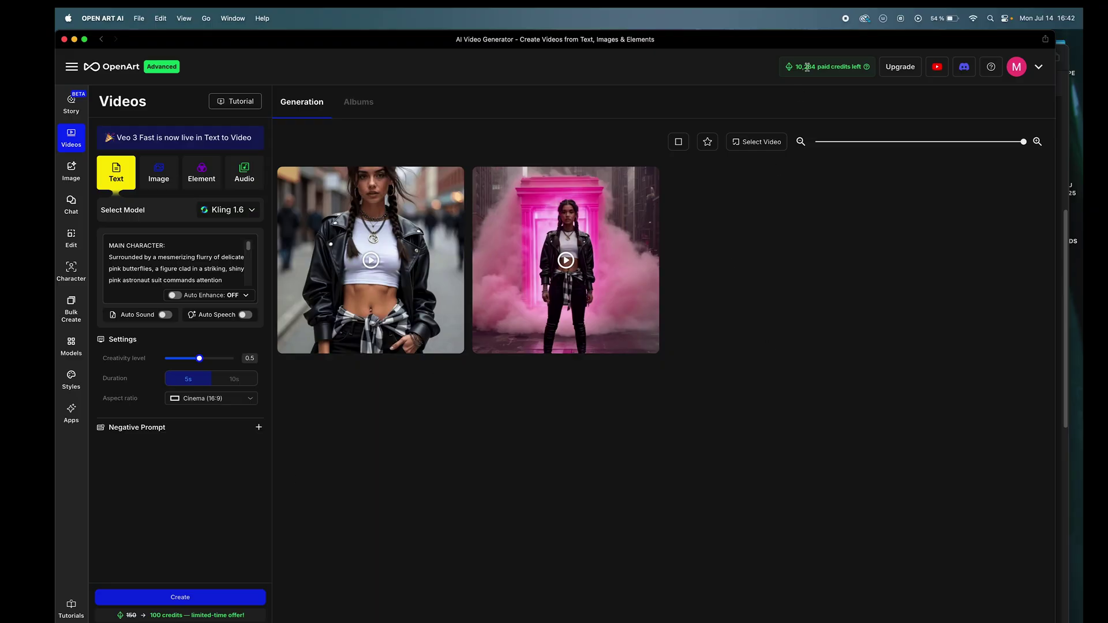
# Step: Generate the video from the combined prompt, then open the new astronaut clip and play it in the enlarged view
pyautogui.click(208, 602)
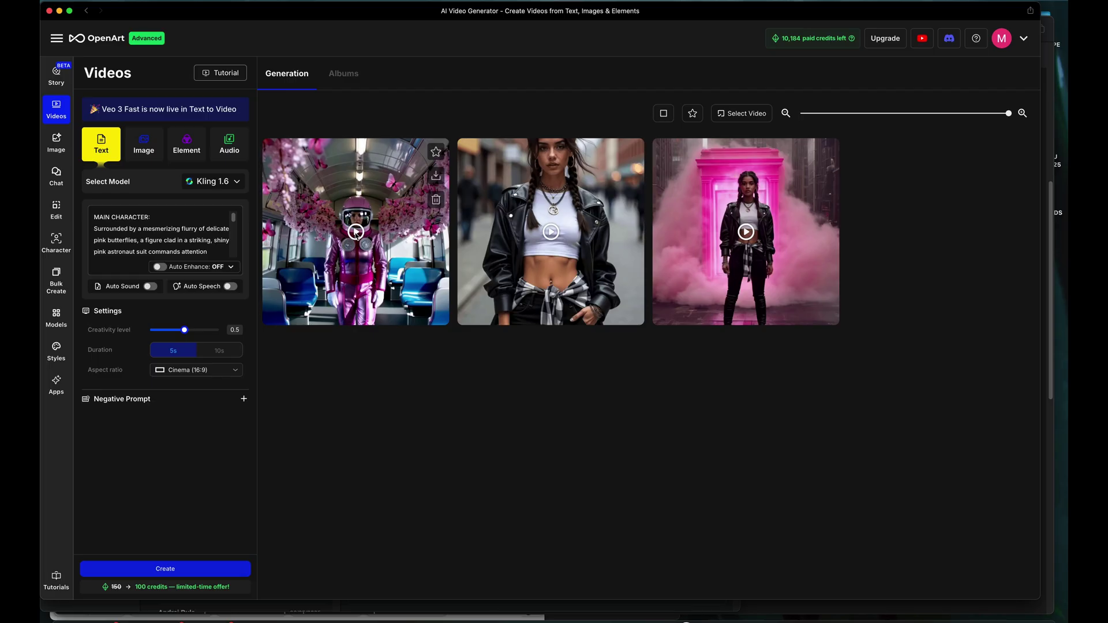
pyautogui.click(356, 232)
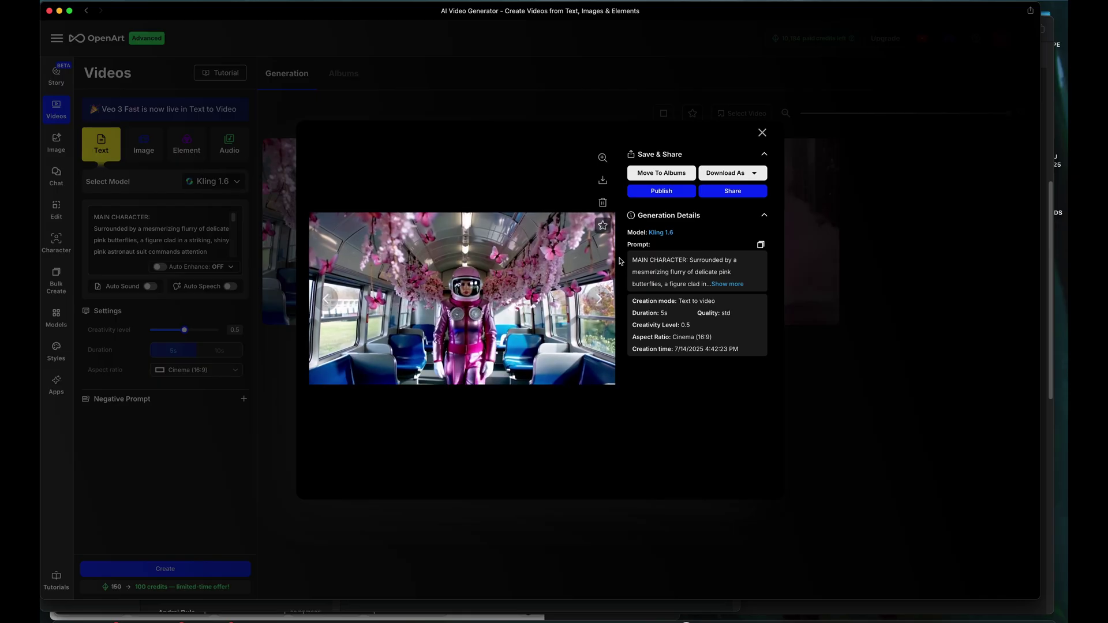
pyautogui.click(603, 158)
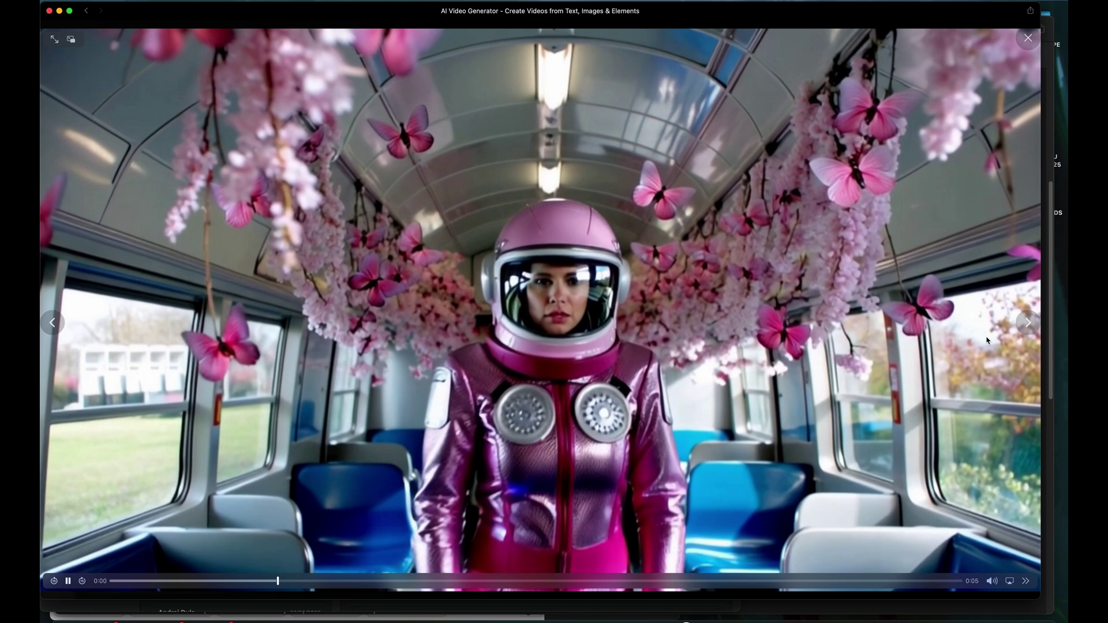